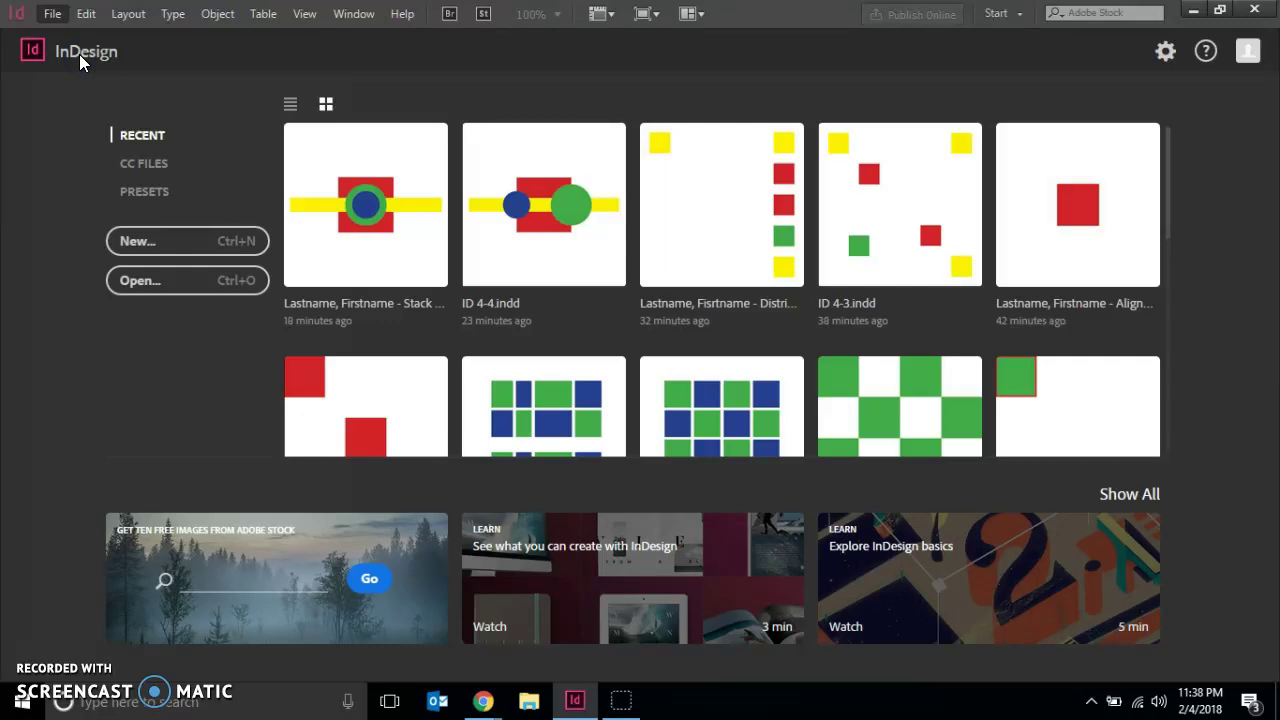
- Open the document ID 4-5.indd from the Chapter 4 folder without updating its modified links
{"action": "key", "text": "ctrl+o"}
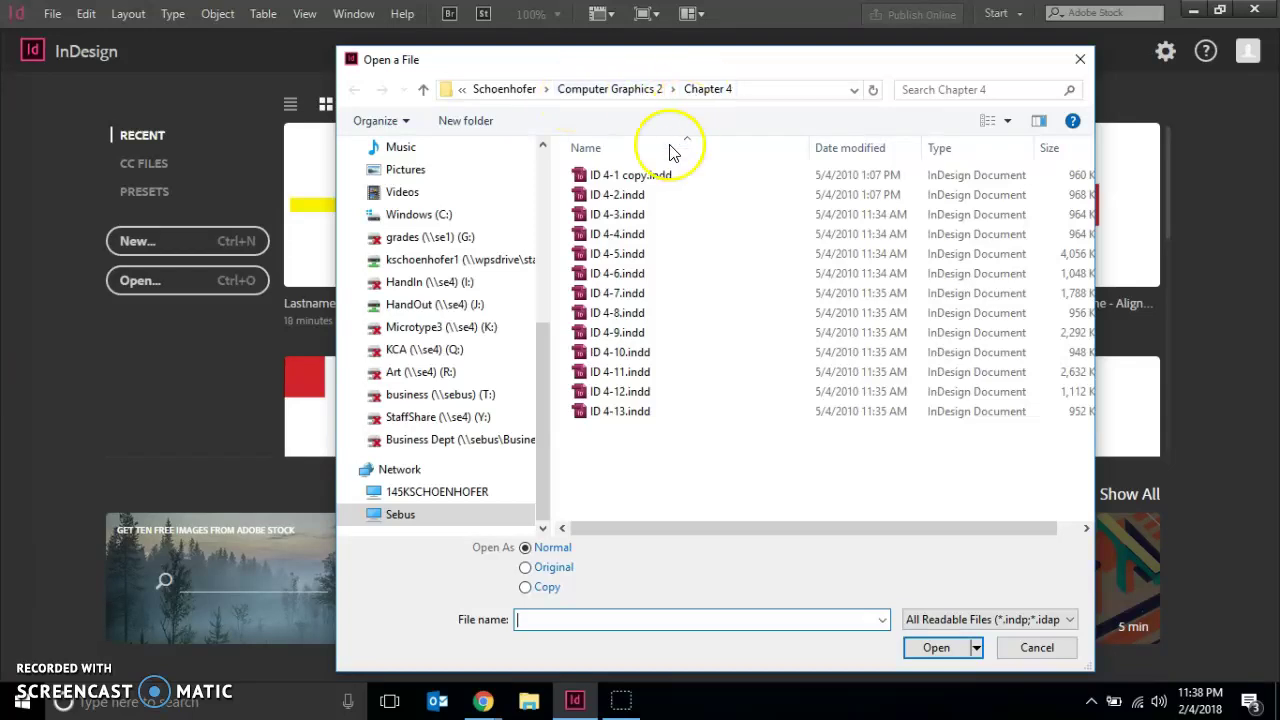
{"action": "left_click", "coordinate": [622, 254]}
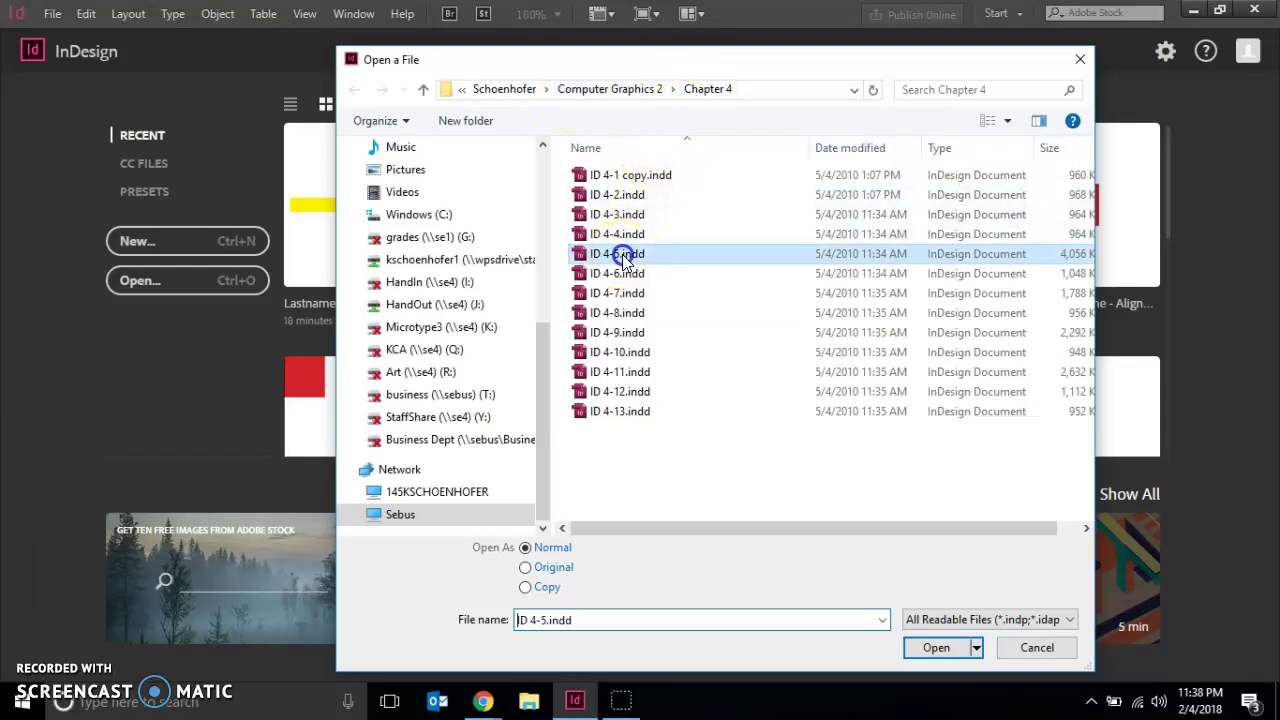
{"action": "left_click", "coordinate": [927, 647]}
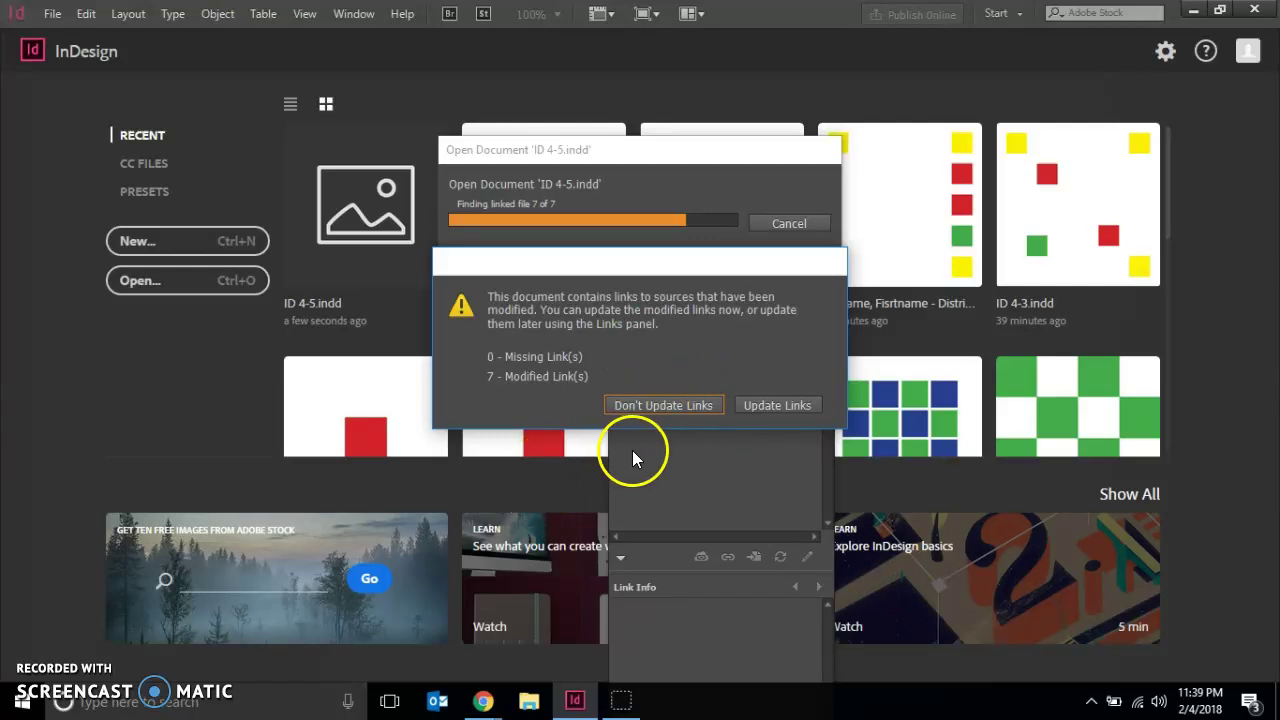
{"action": "left_click", "coordinate": [655, 405]}
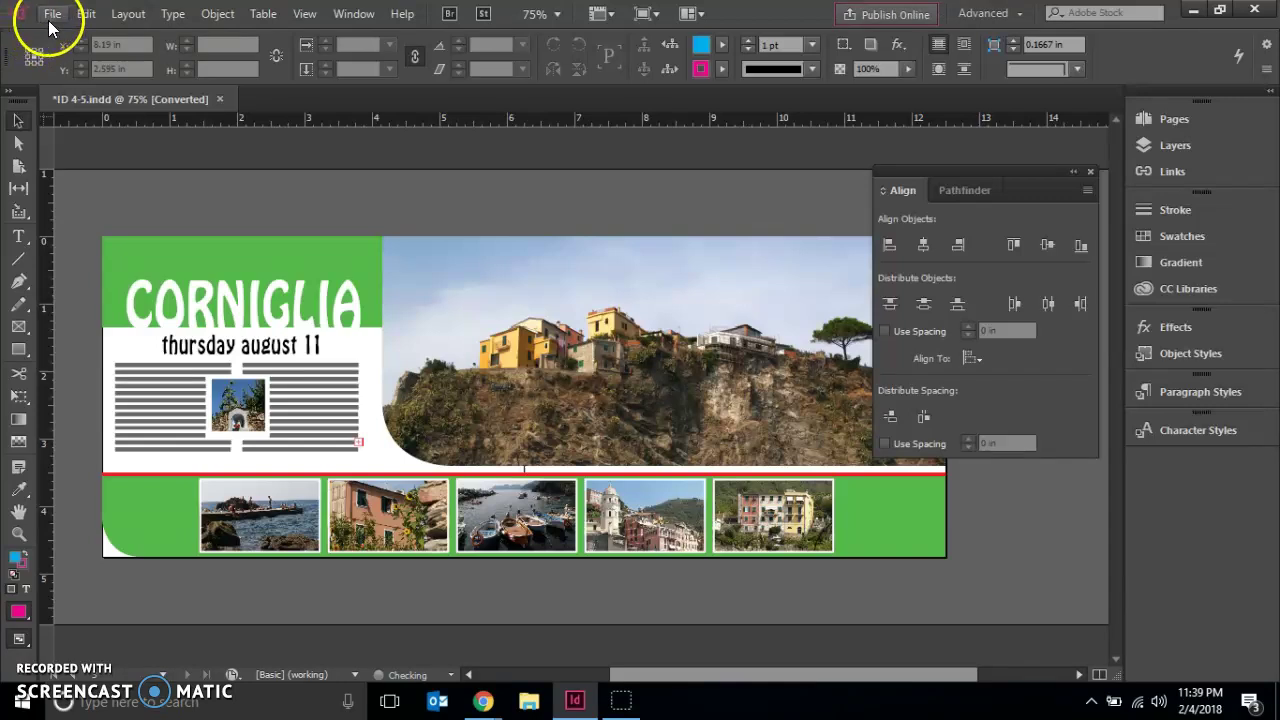
{"action": "left_click", "coordinate": [52, 14]}
{"action": "left_click", "coordinate": [96, 165]}
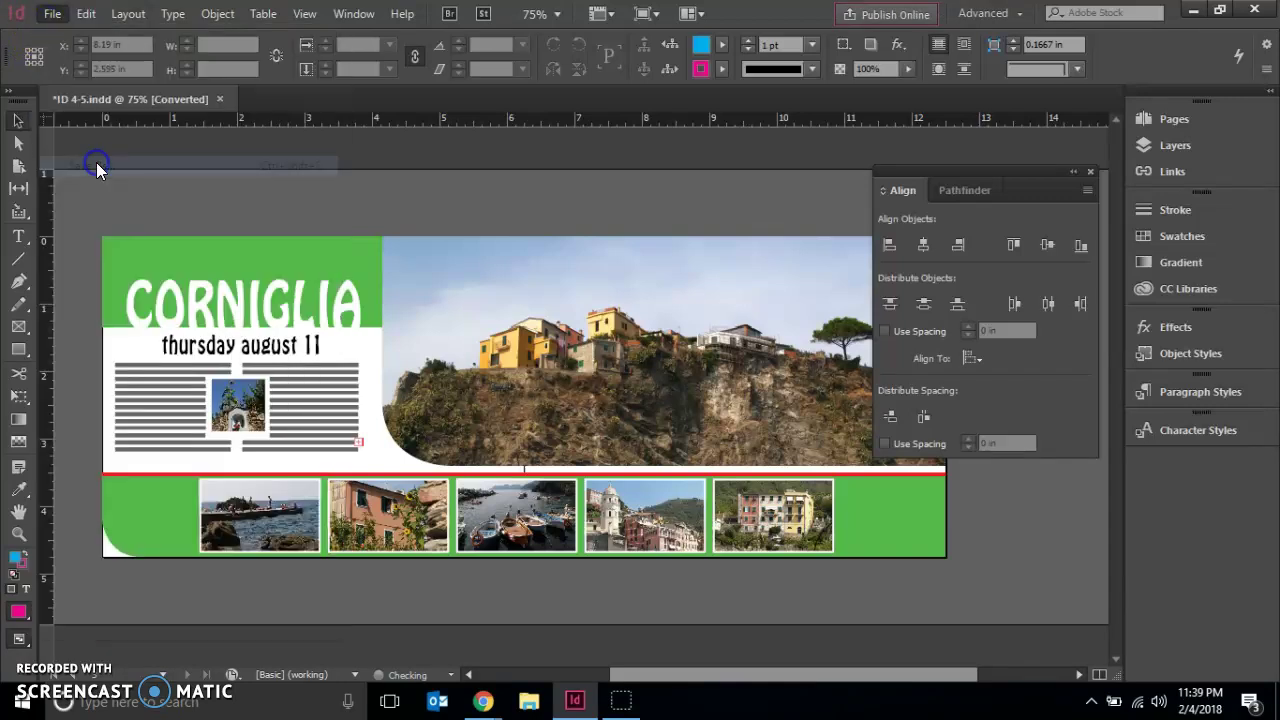
{"action": "type", "text": "L"}
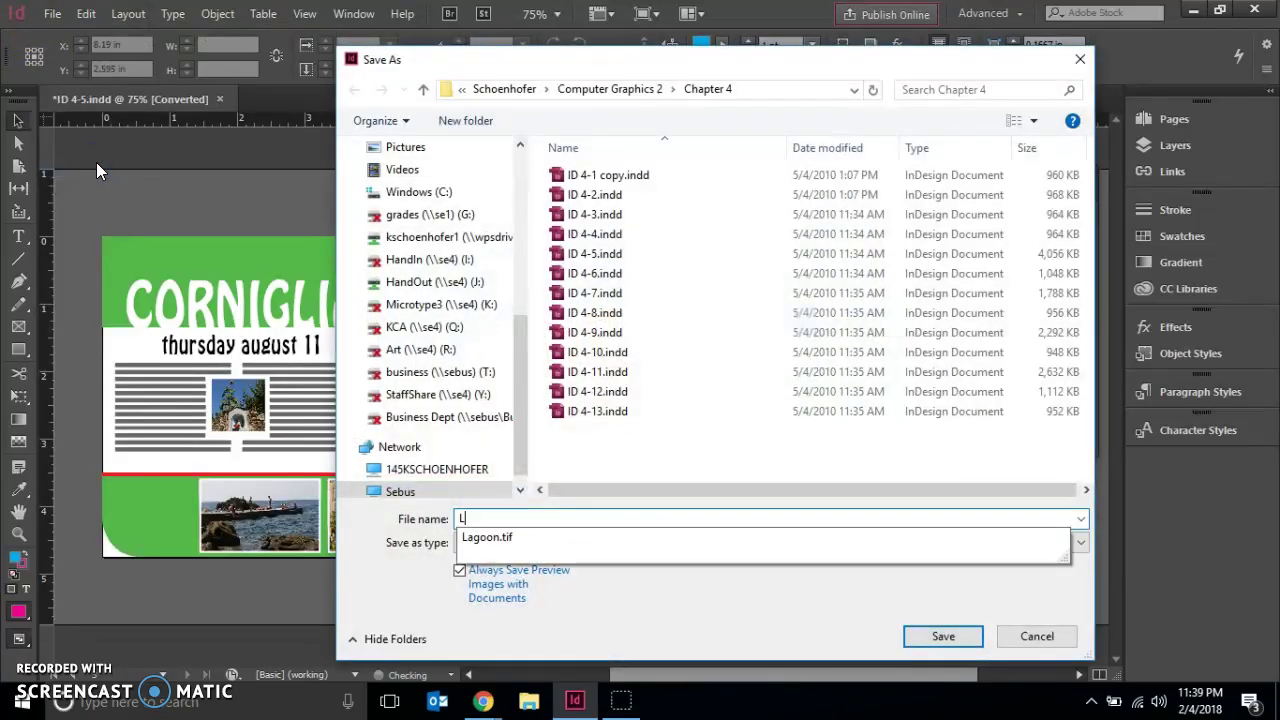
{"action": "type", "text": "astname, First"}
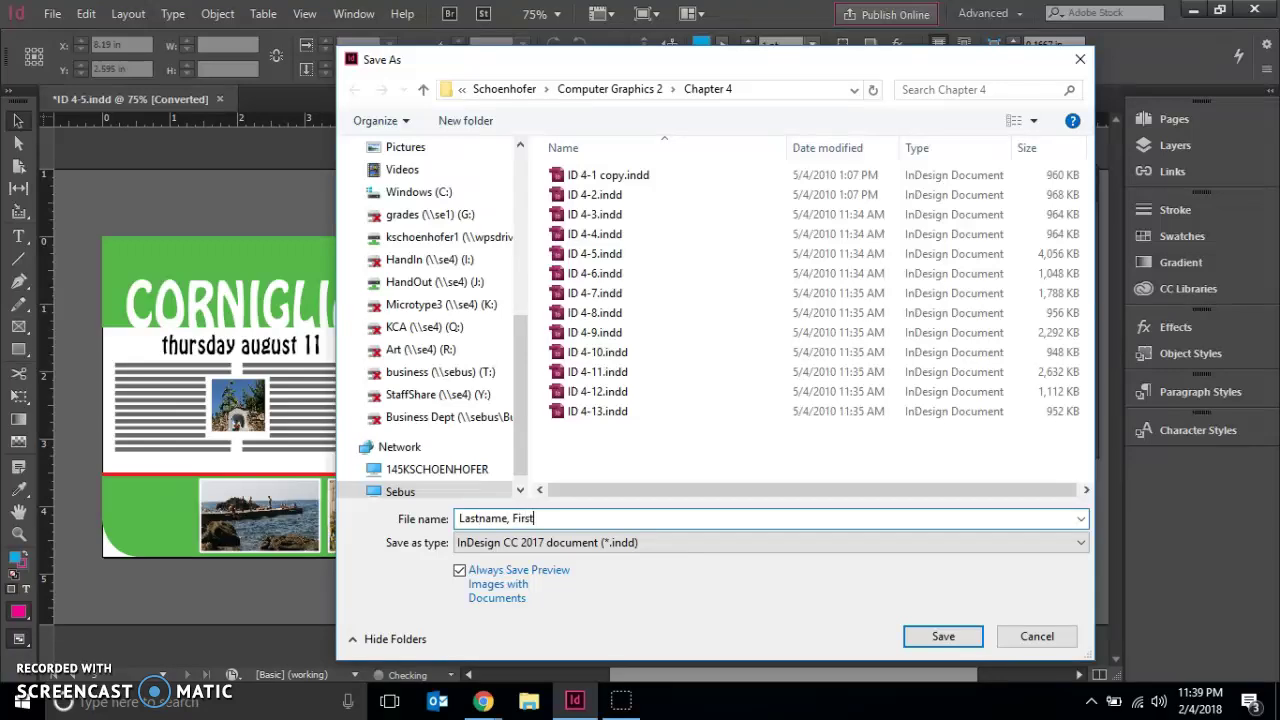
{"action": "type", "text": "name - Layers Intro"}
{"action": "left_click", "coordinate": [1036, 636]}
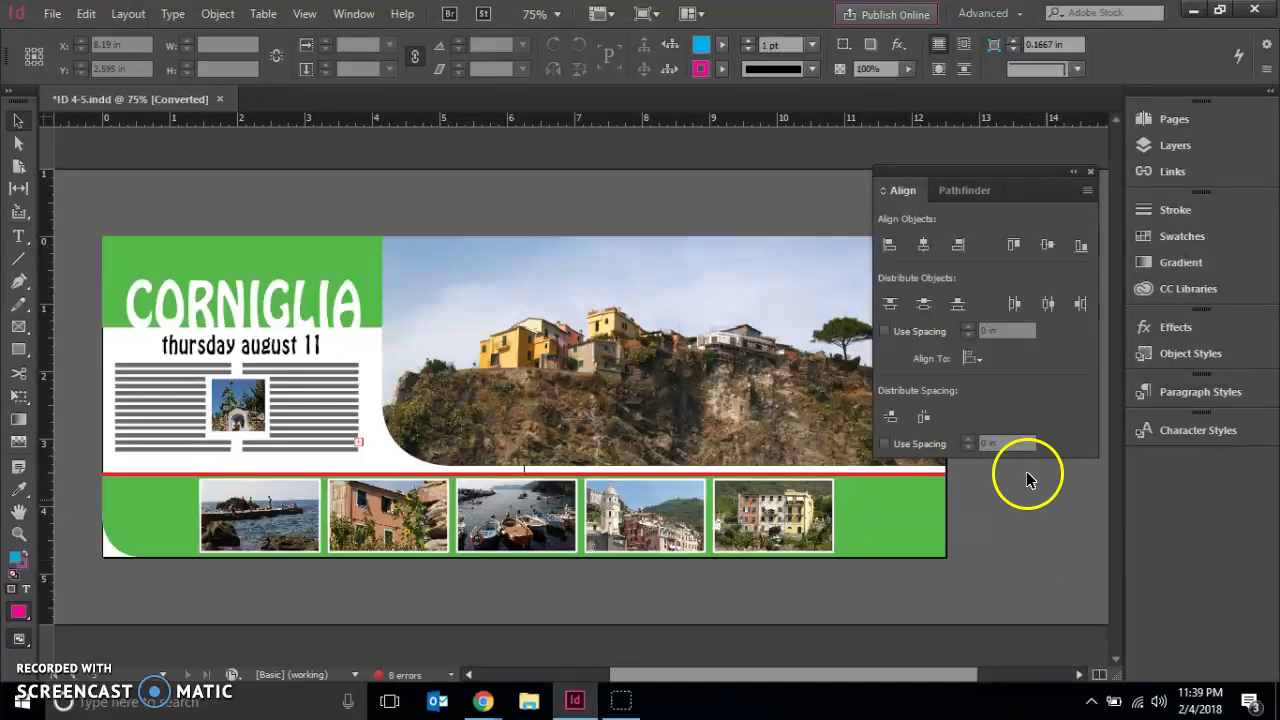
- Close the floating Align options and rename Layer 1 as Tints
{"action": "left_click", "coordinate": [1091, 174]}
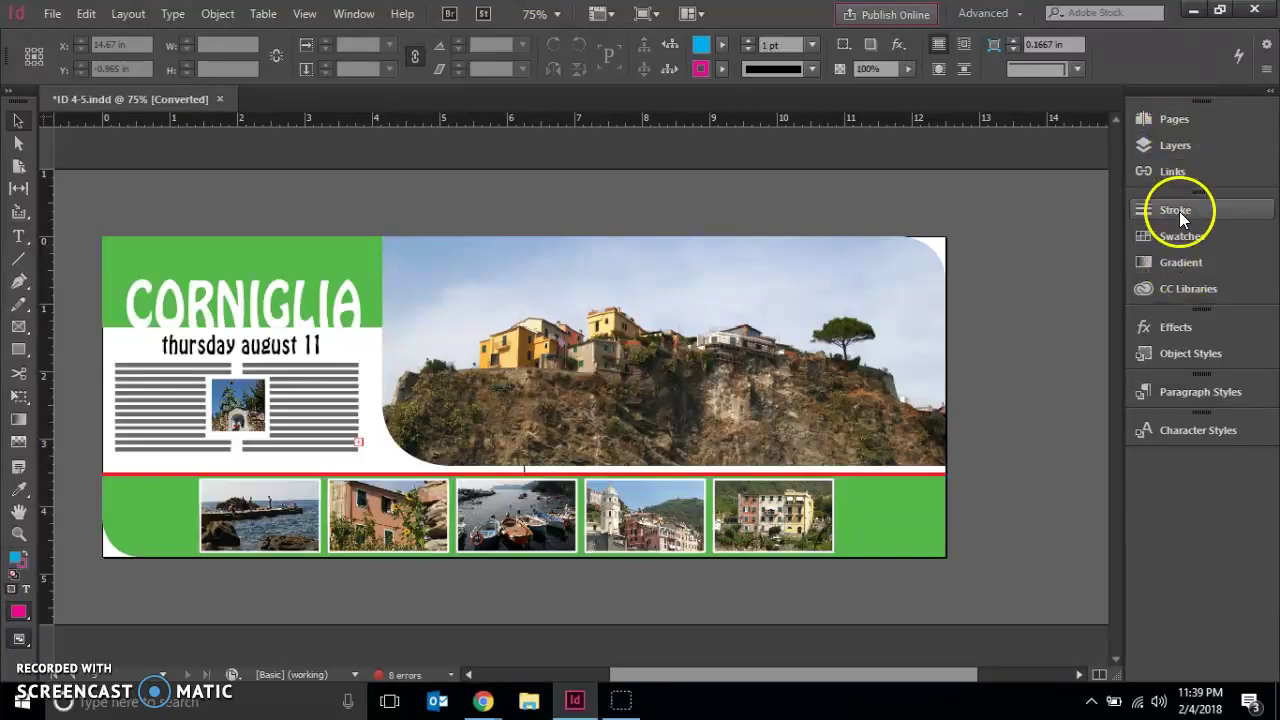
{"action": "left_click", "coordinate": [1174, 145]}
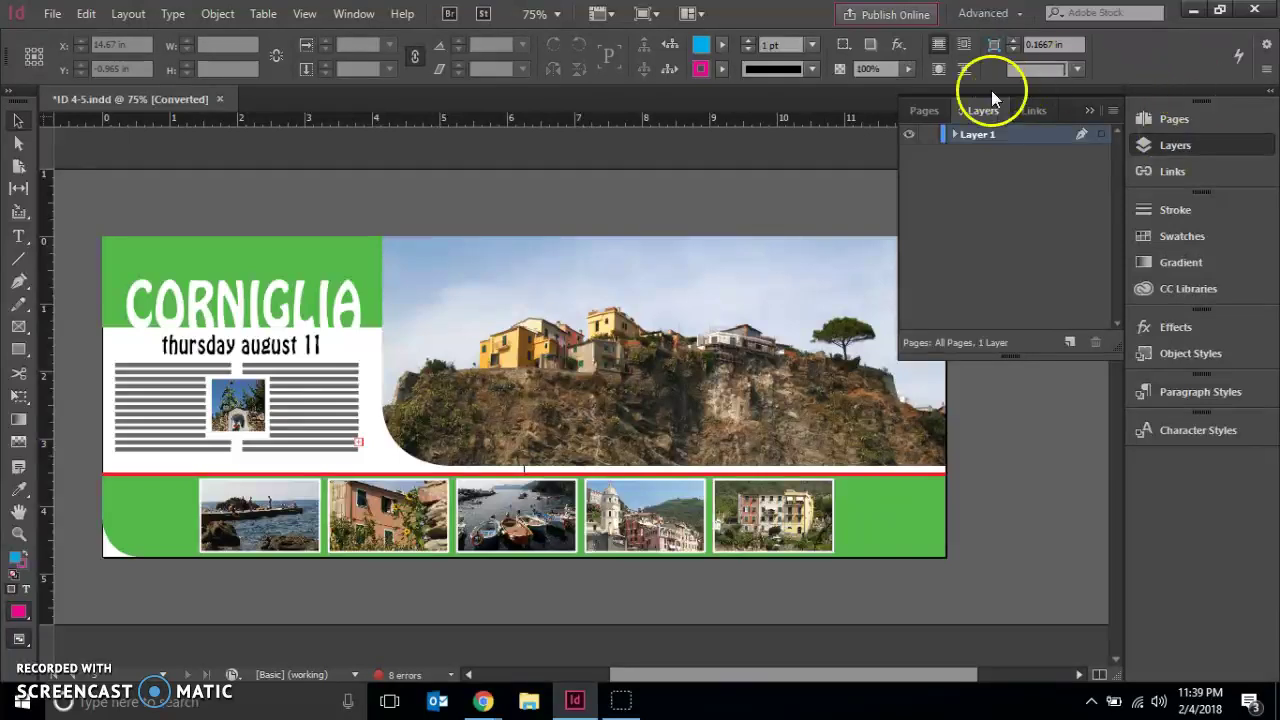
{"action": "double_click", "coordinate": [973, 136]}
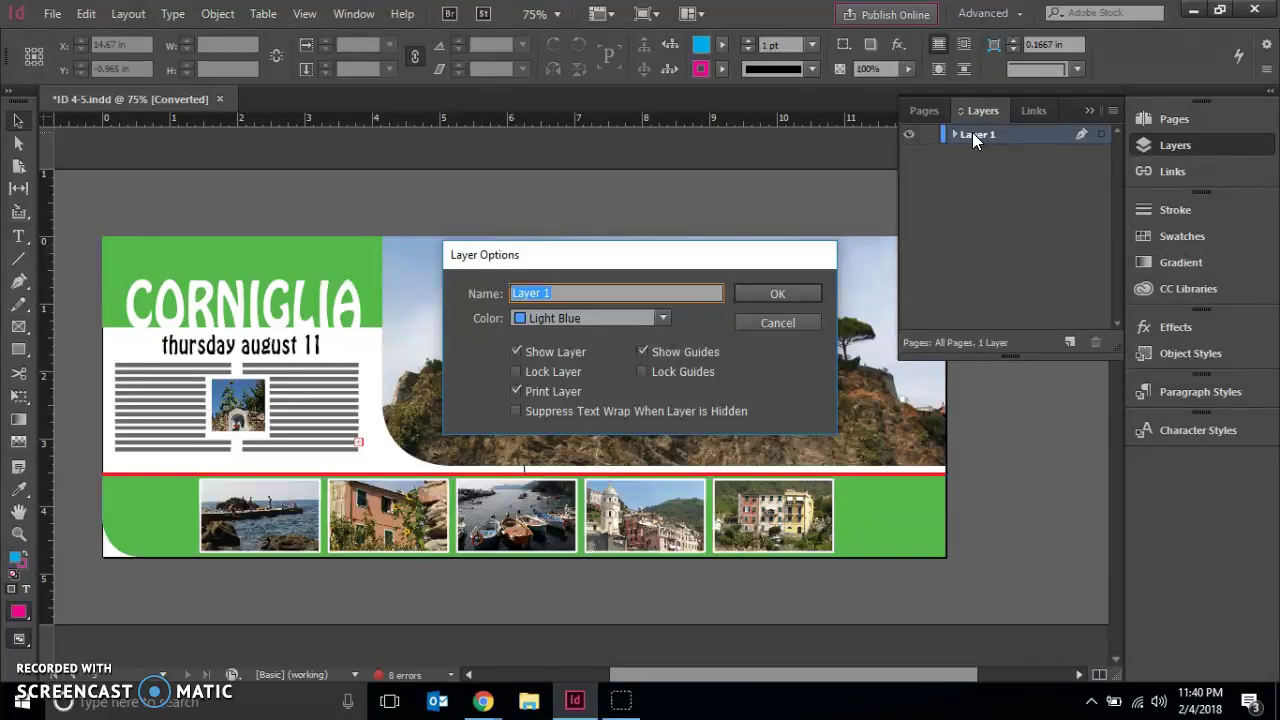
{"action": "type", "text": "Tints"}
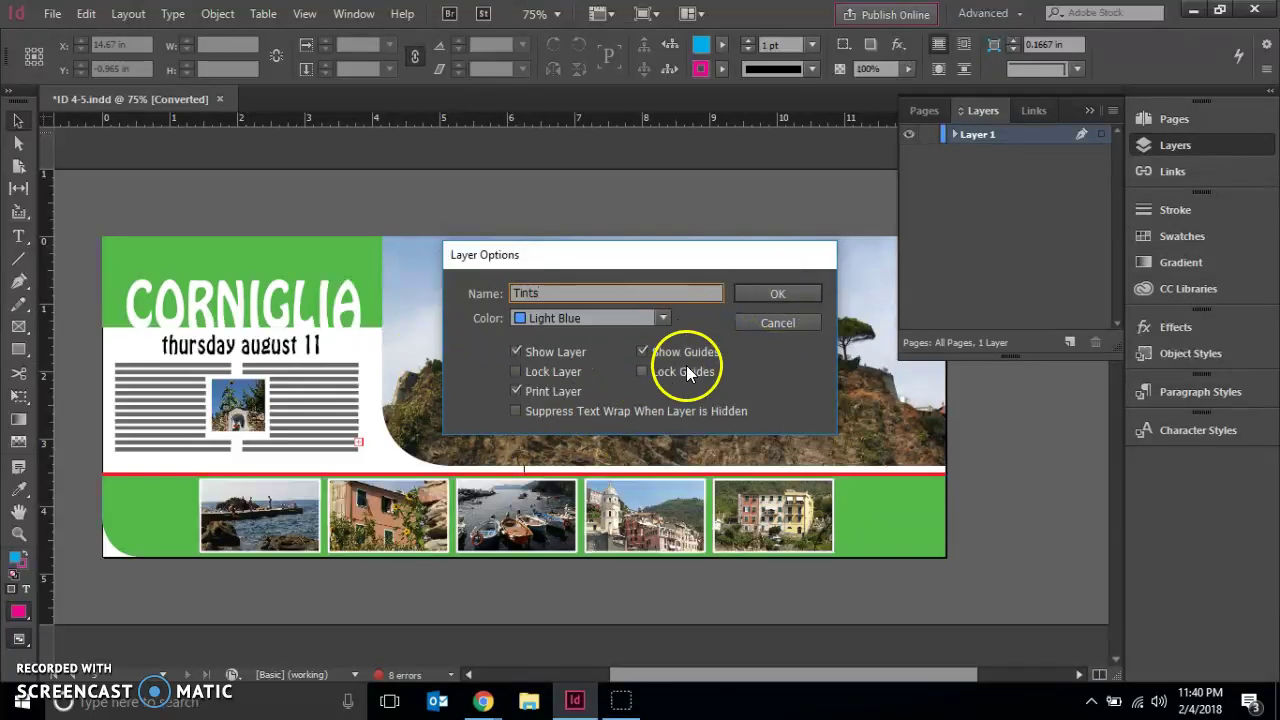
{"action": "left_click", "coordinate": [764, 294]}
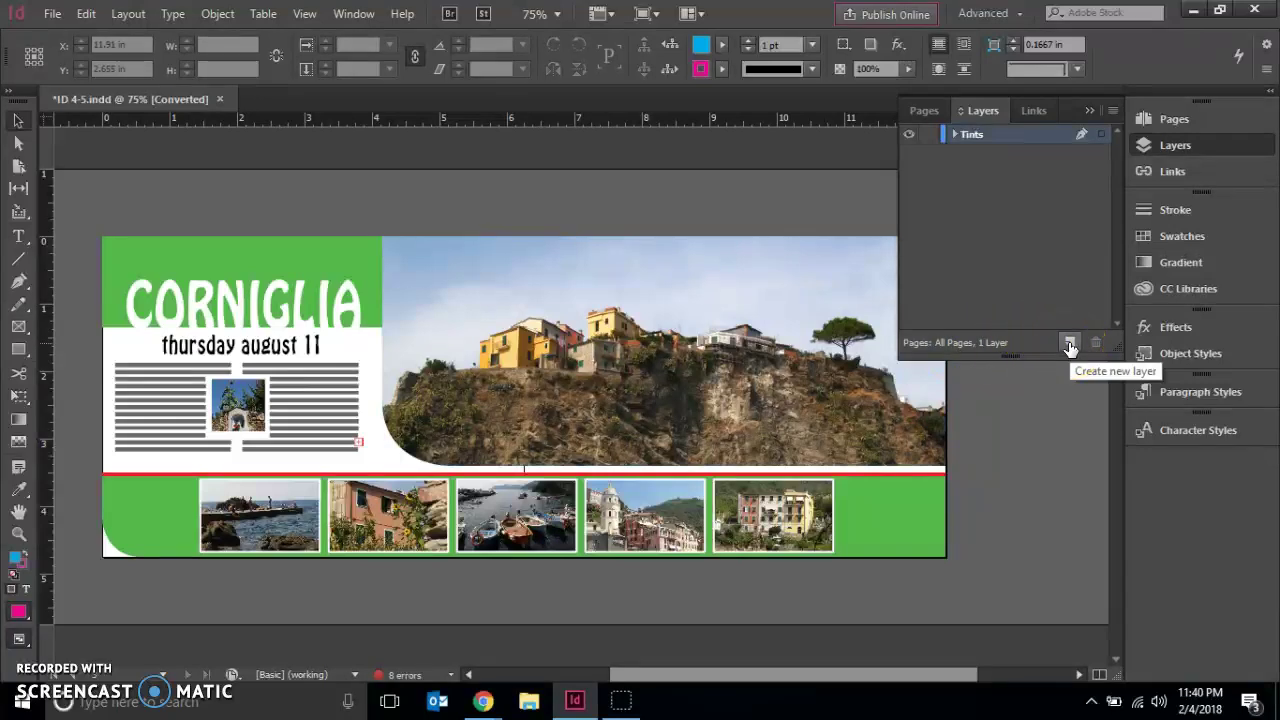
- Create a new layer above Tints, name it Images and set its layer color to Orange
{"action": "mouse_move", "coordinate": [1069, 346]}
{"action": "left_mouse_down"}
{"action": "mouse_move", "coordinate": [1094, 346]}
{"action": "mouse_move", "coordinate": [1068, 345]}
{"action": "left_mouse_up"}
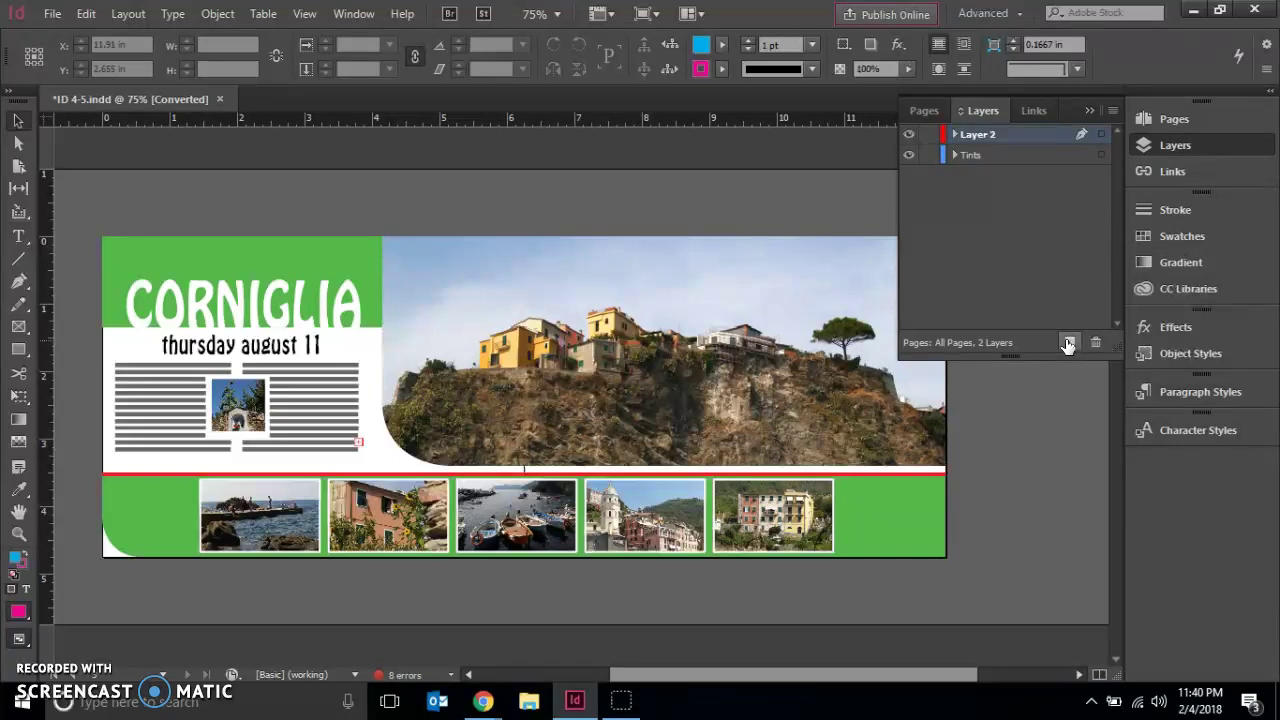
{"action": "left_click", "coordinate": [1061, 283]}
{"action": "double_click", "coordinate": [997, 136]}
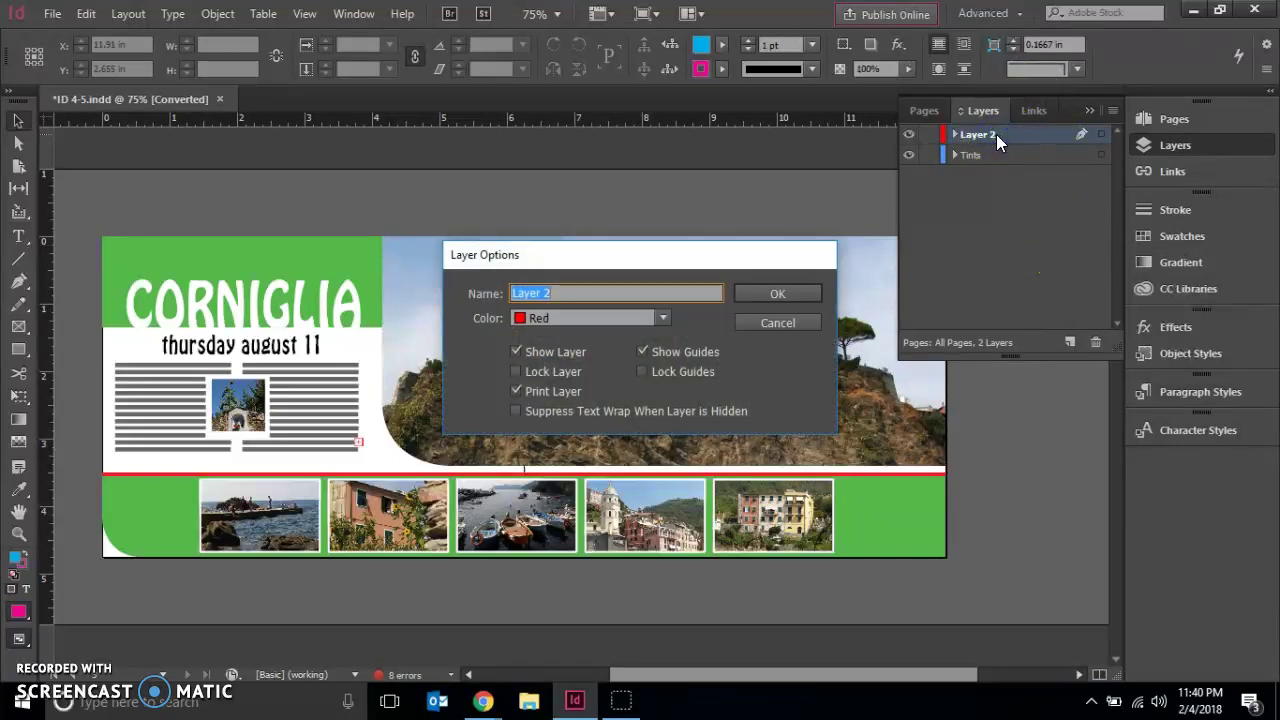
{"action": "type", "text": "IM"}
{"action": "key", "text": "BackSpace"}
{"action": "type", "text": "mages"}
{"action": "left_click", "coordinate": [660, 317]}
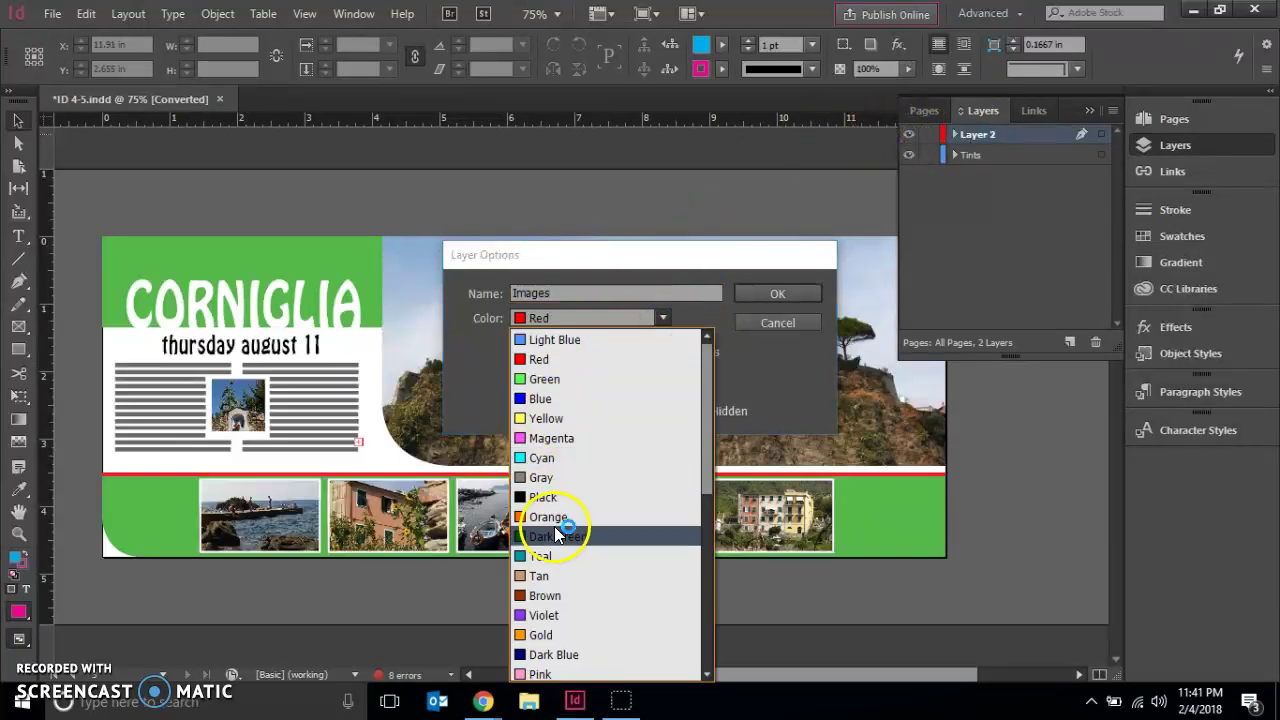
{"action": "left_click", "coordinate": [557, 536]}
{"action": "left_click", "coordinate": [660, 313]}
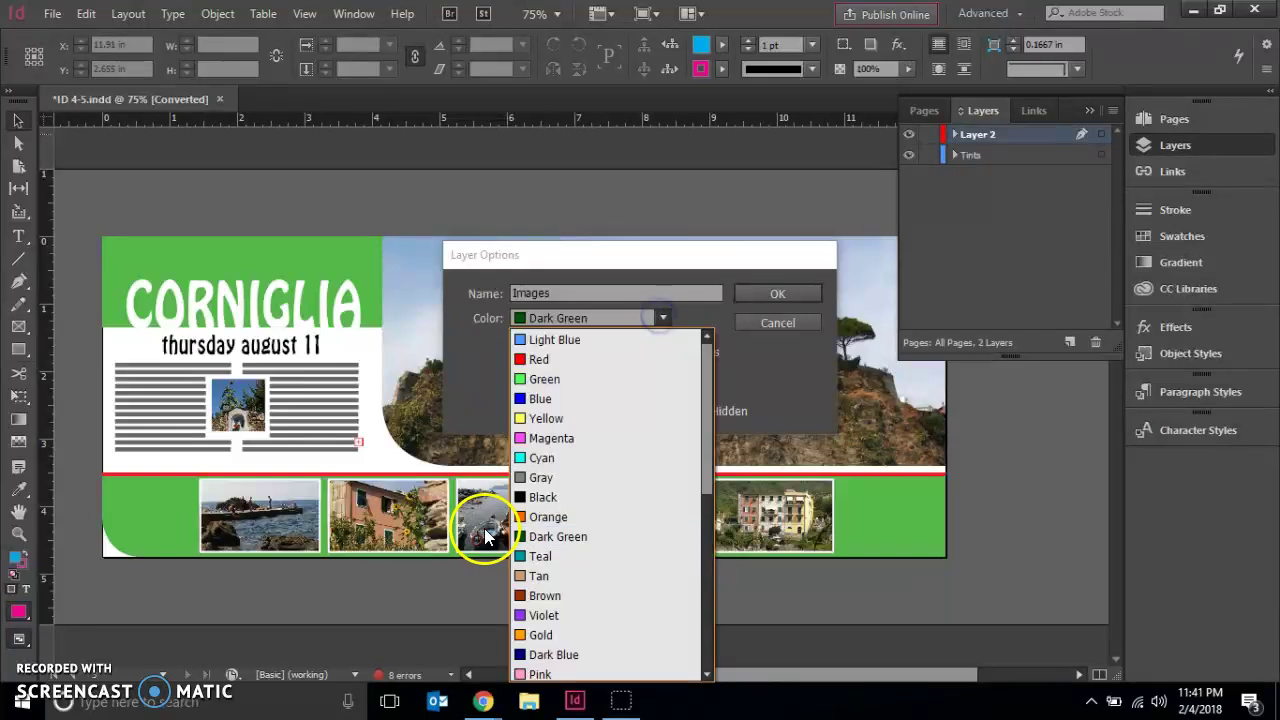
{"action": "left_click", "coordinate": [545, 517]}
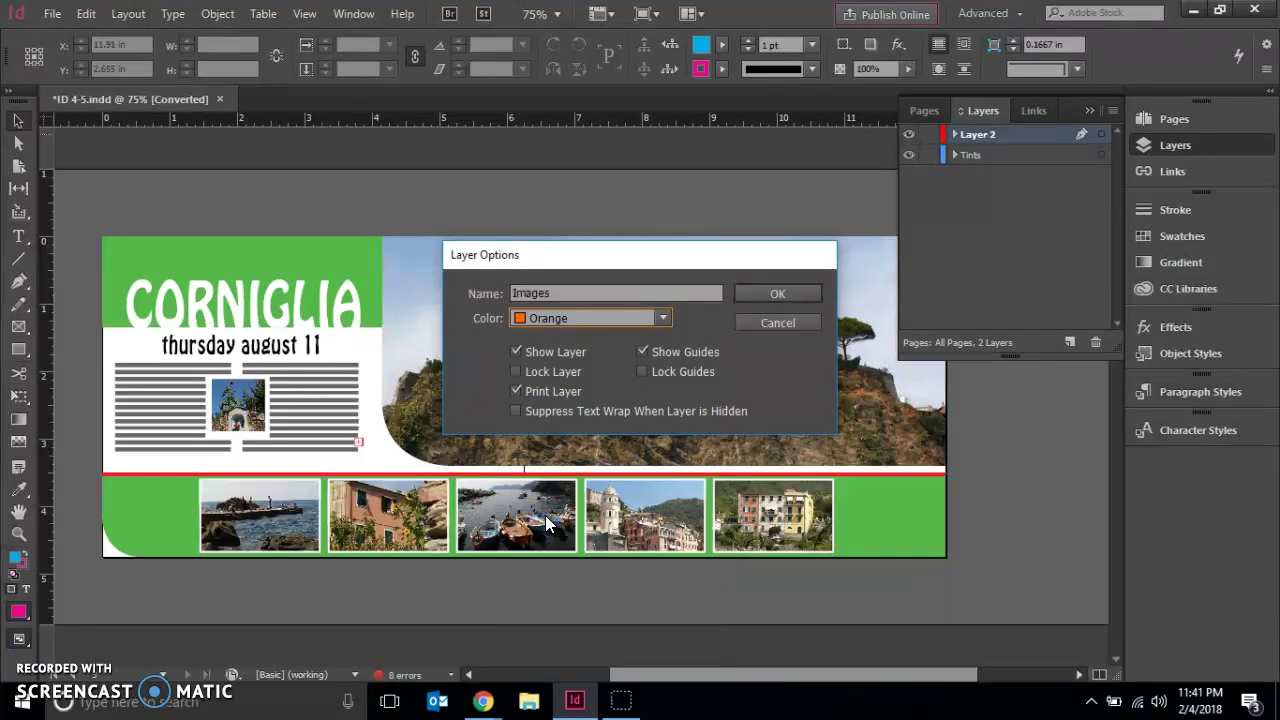
{"action": "left_click", "coordinate": [790, 294]}
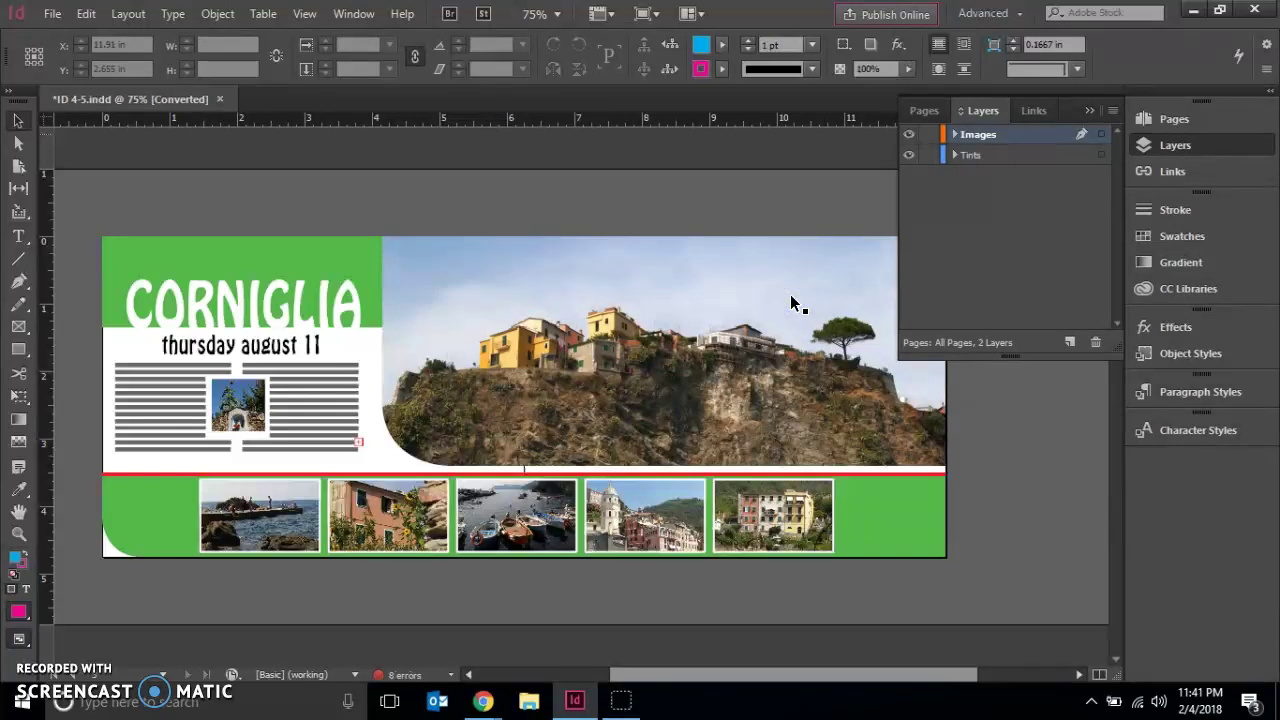
- Add a new layer named Text above Images with Purple as its layer color
{"action": "left_click", "coordinate": [993, 294]}
{"action": "left_click", "coordinate": [1111, 113]}
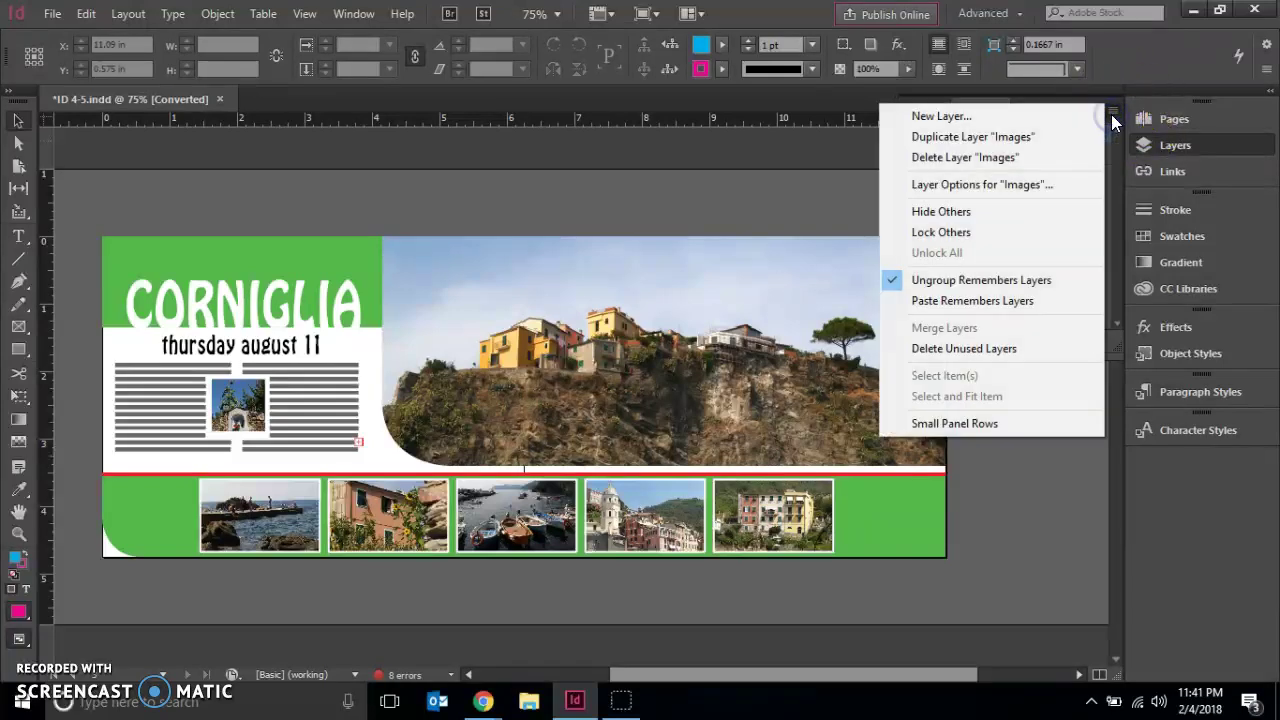
{"action": "left_click", "coordinate": [943, 116]}
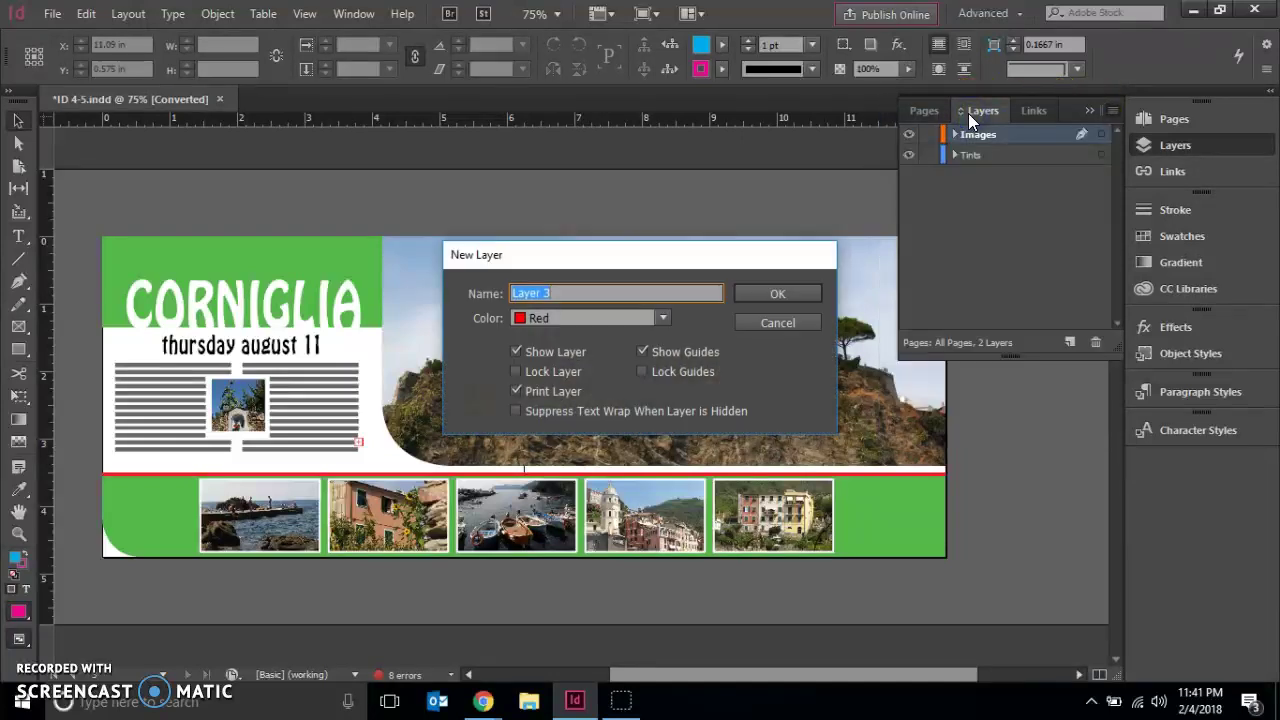
{"action": "type", "text": "Text"}
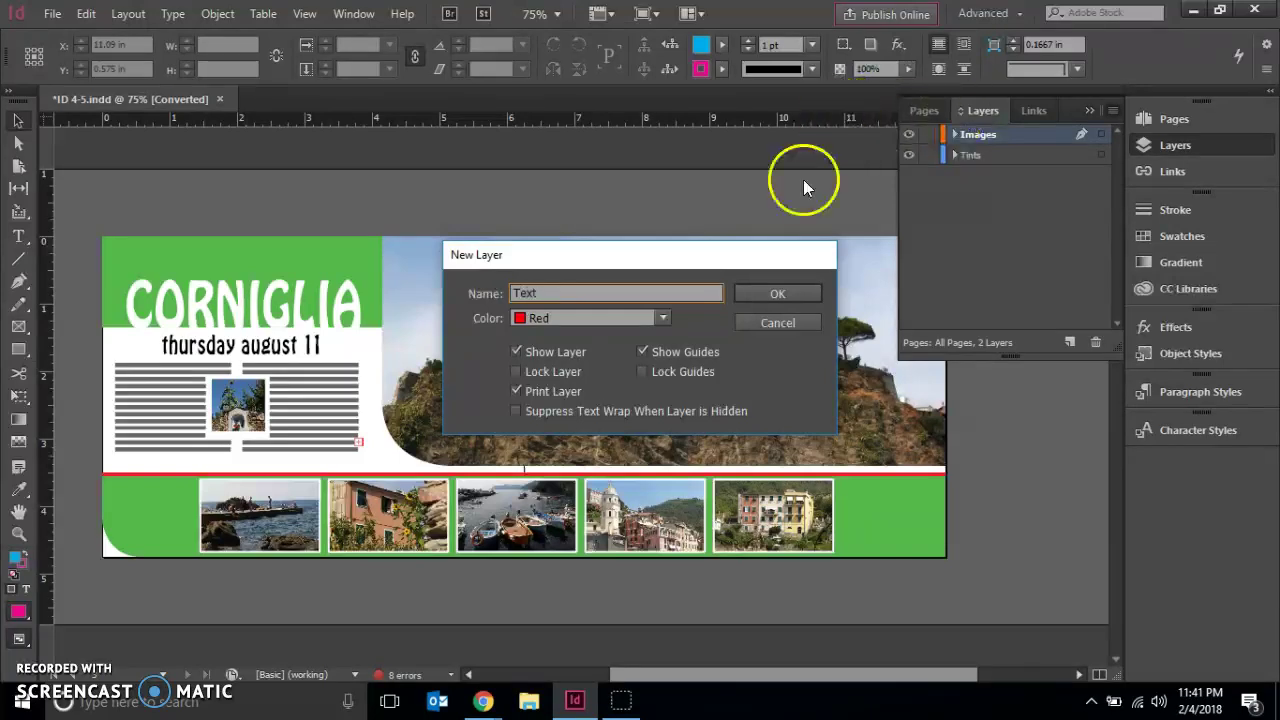
{"action": "left_click", "coordinate": [662, 318]}
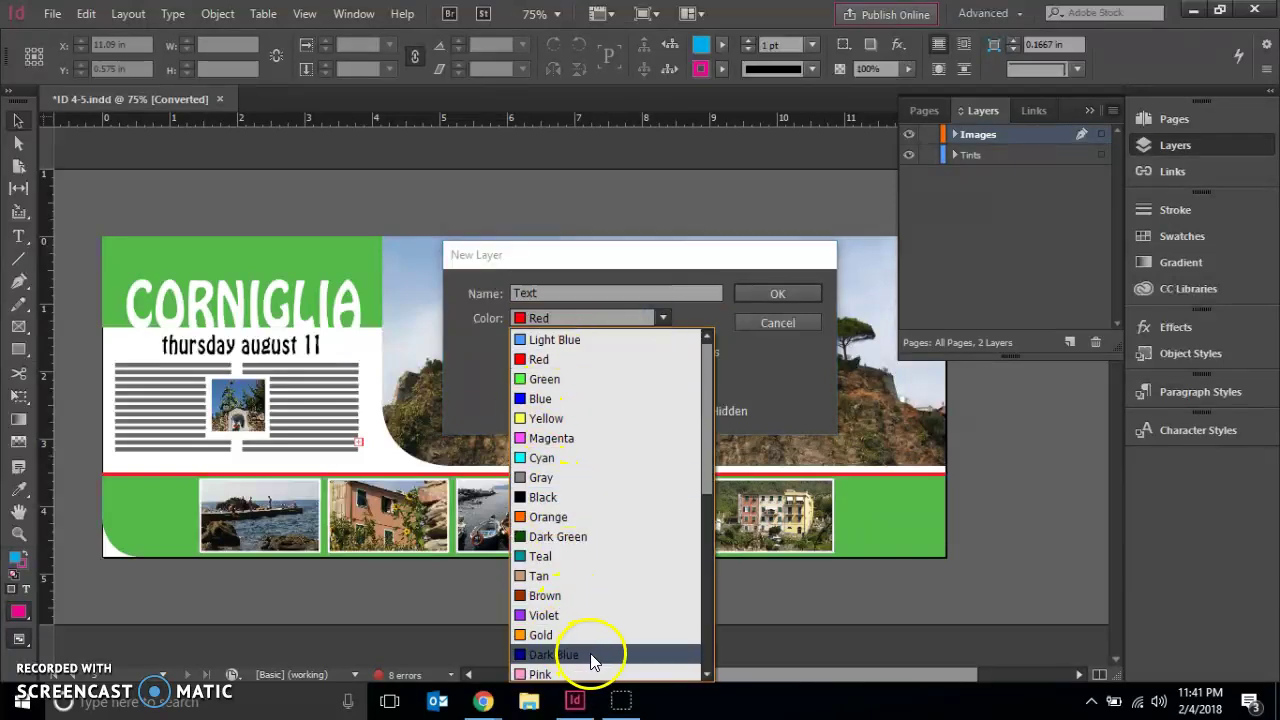
{"action": "left_click", "coordinate": [707, 675]}
{"action": "left_click", "coordinate": [707, 675]}
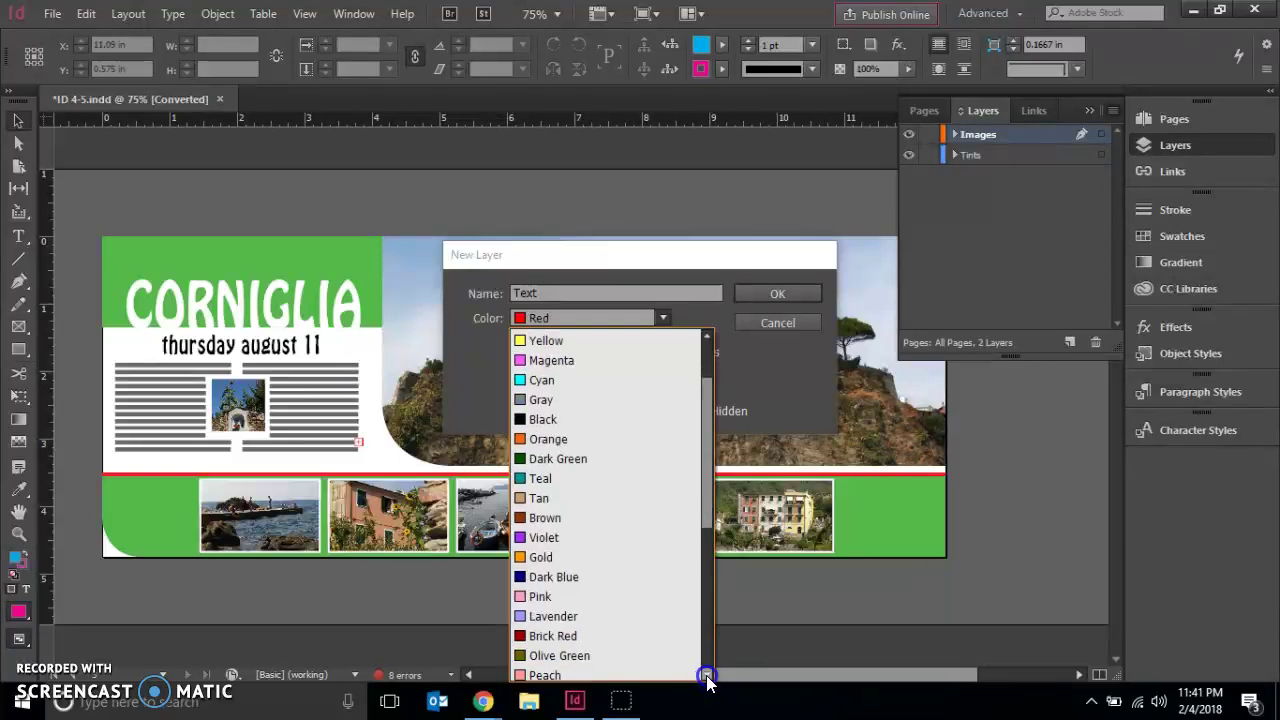
{"action": "left_click", "coordinate": [707, 675]}
{"action": "left_click", "coordinate": [707, 675]}
{"action": "left_click", "coordinate": [707, 675]}
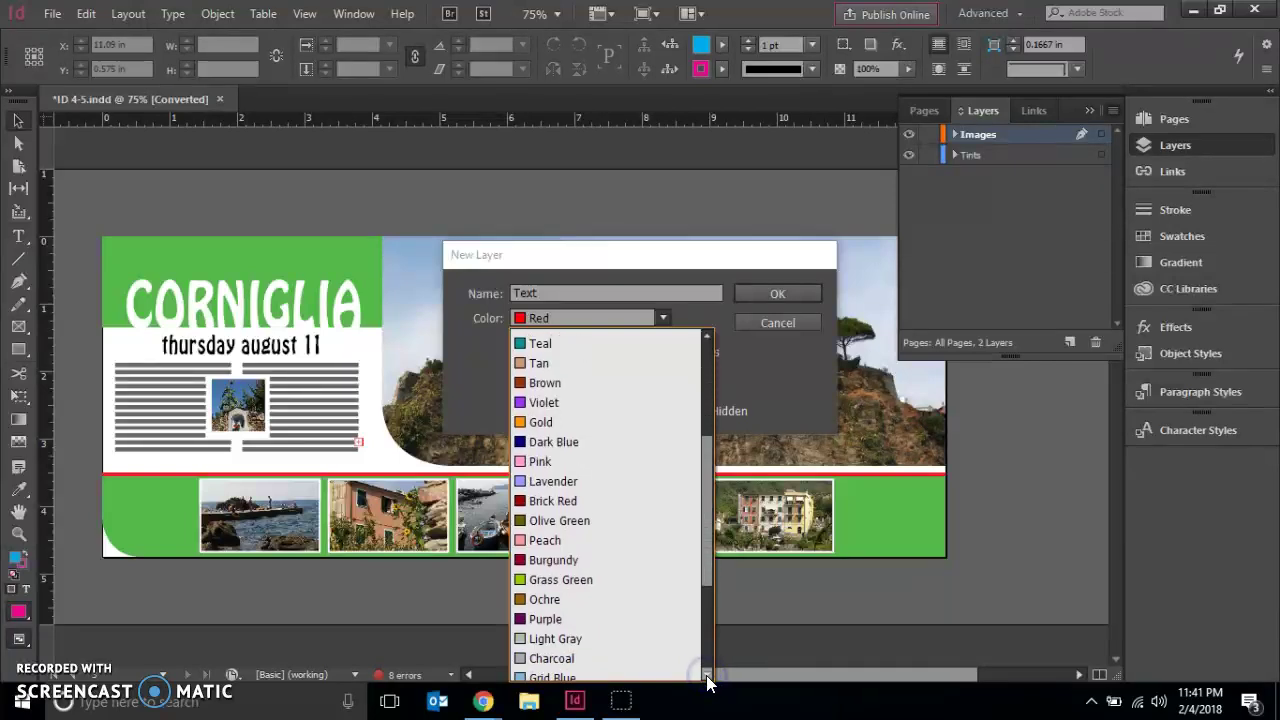
{"action": "left_click", "coordinate": [537, 611]}
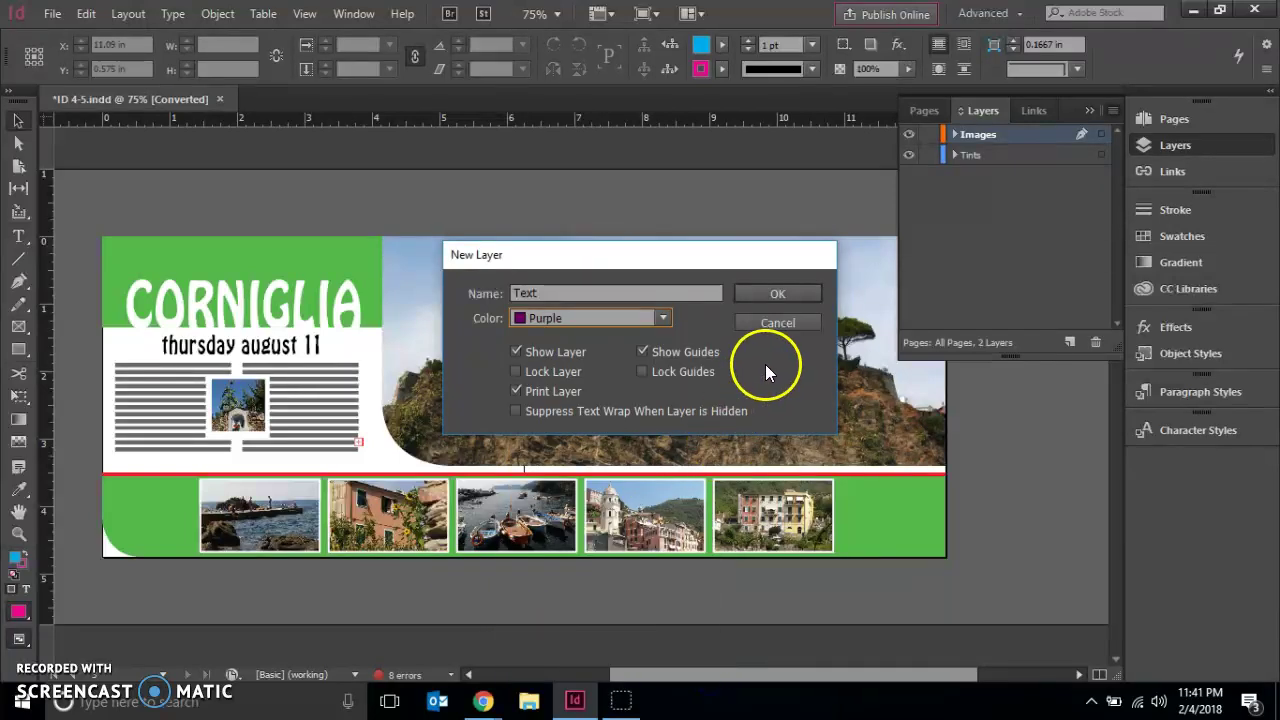
{"action": "left_click", "coordinate": [762, 293]}
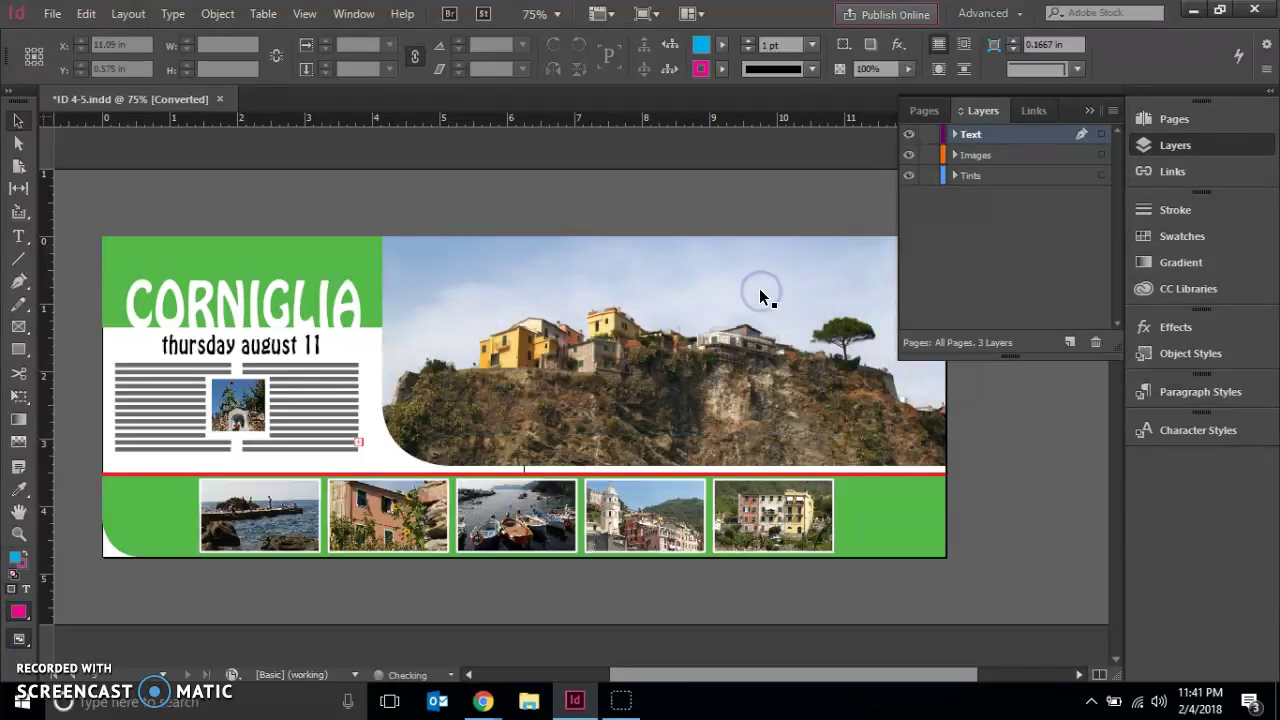